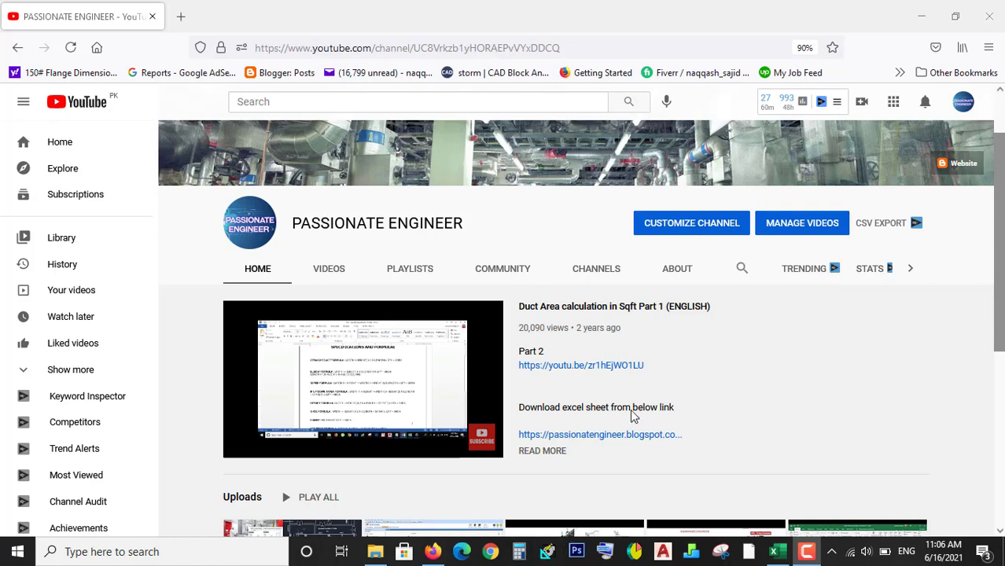
pyautogui.scroll(-2, 634, 417)
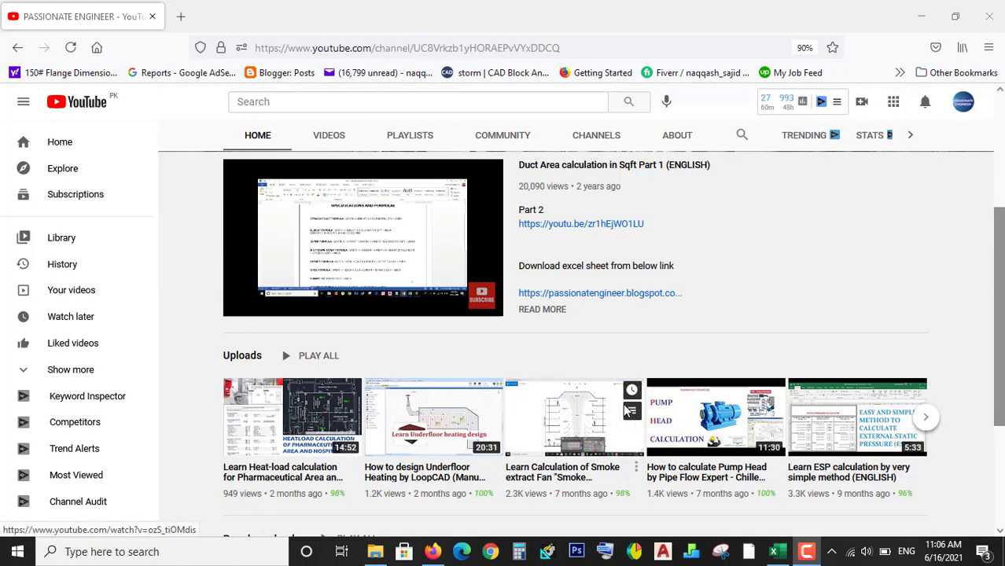
pyautogui.scroll(-1, 636, 420)
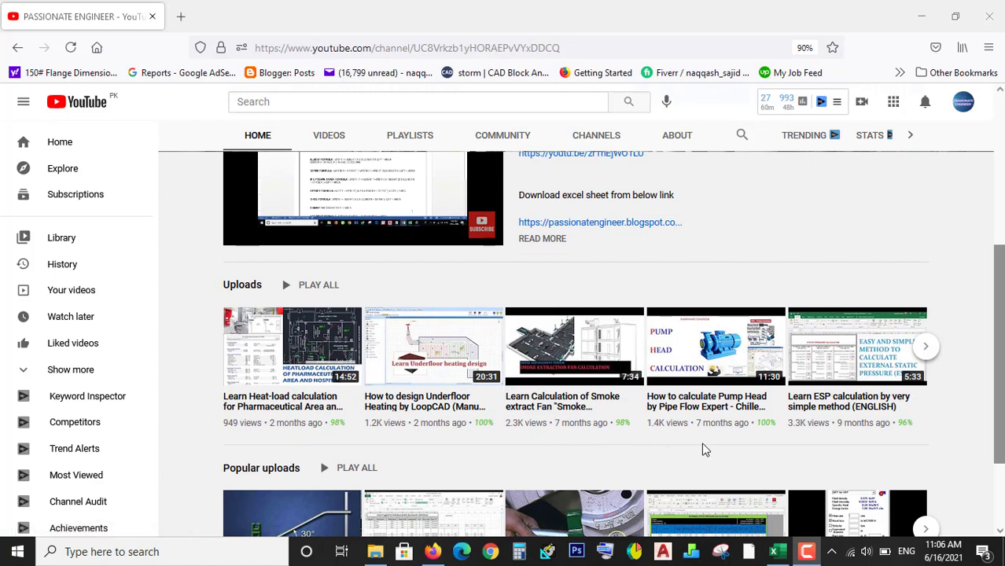
# Step: Switch to the Room pressure calculation workbook in Excel and review the Reference sheet's example conditions and room airflow diagram
pyautogui.click(775, 554)
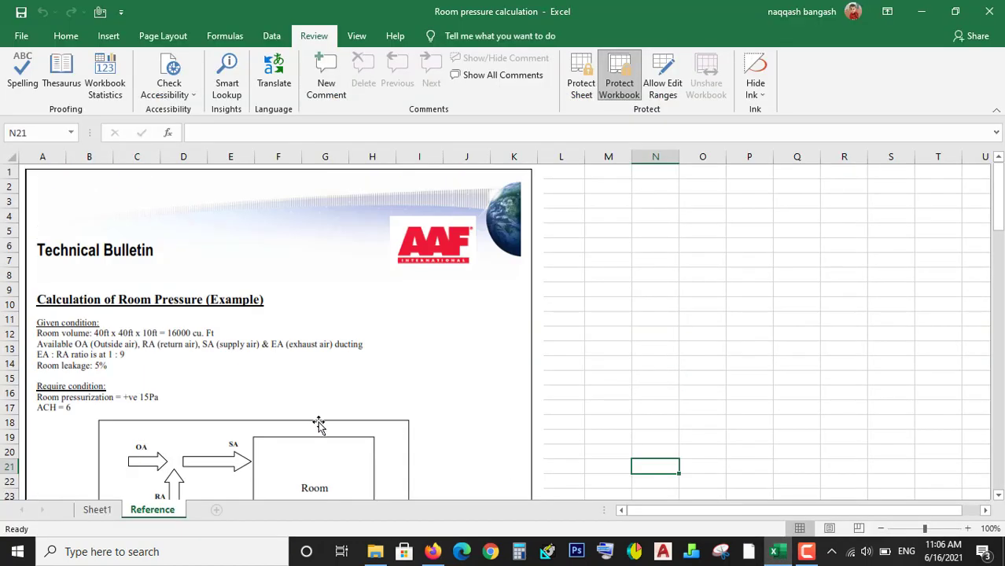
pyautogui.scroll(-1, 320, 421)
pyautogui.scroll(-1, 337, 416)
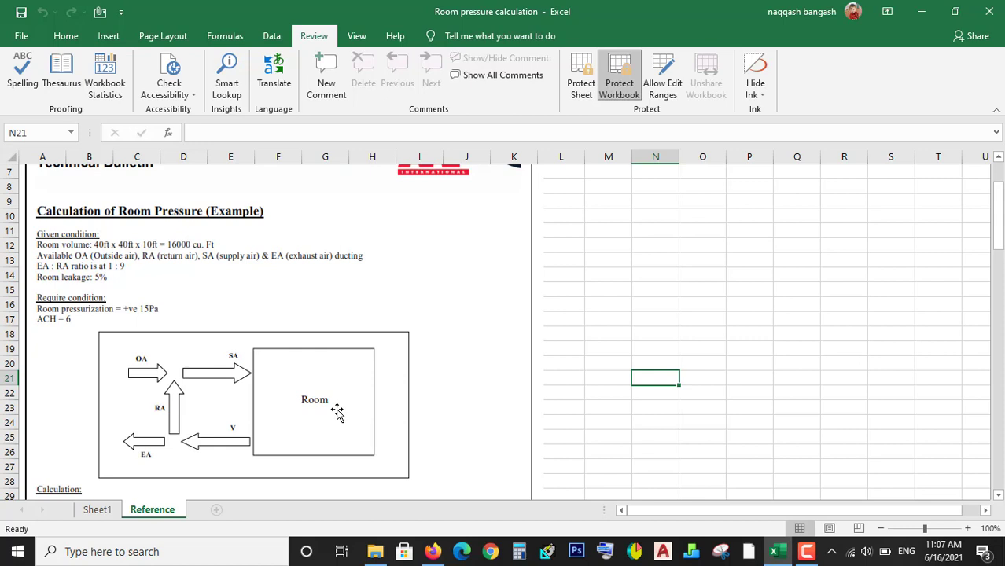
pyautogui.scroll(-1, 132, 376)
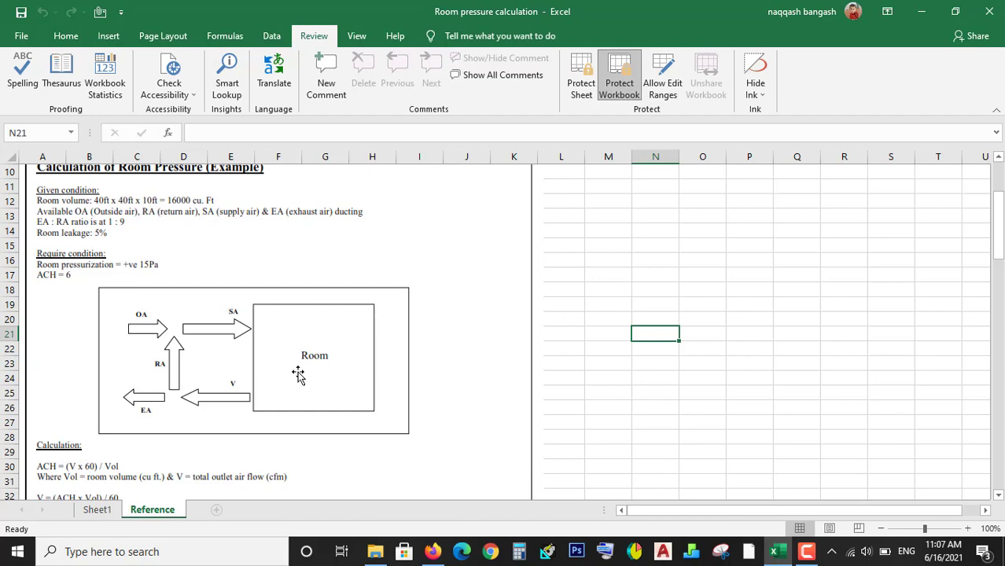
# Step: Inspect the room length, width and height inputs and the required room pressure on Sheet1
pyautogui.click(98, 509)
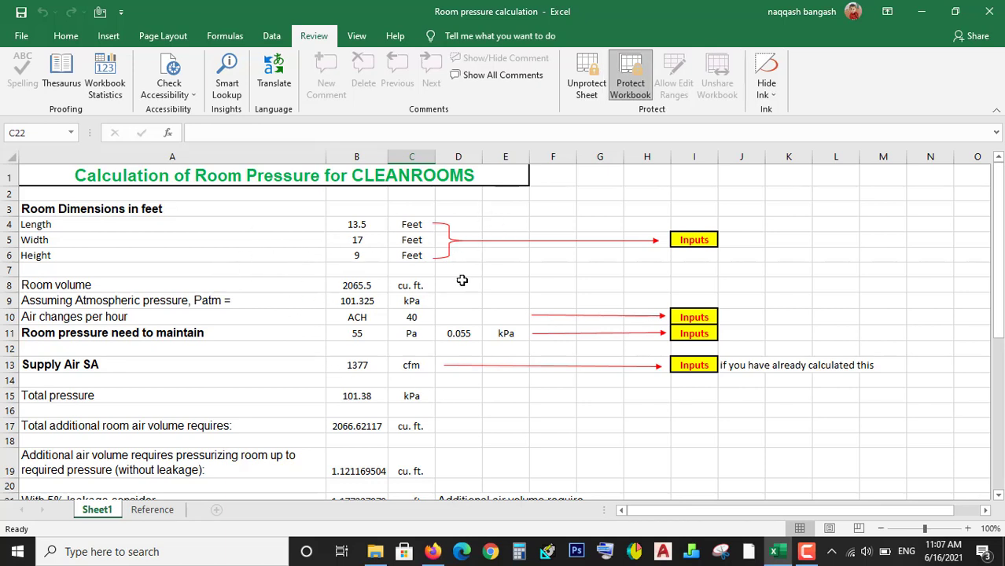
pyautogui.click(348, 225)
pyautogui.click(352, 250)
pyautogui.click(357, 240)
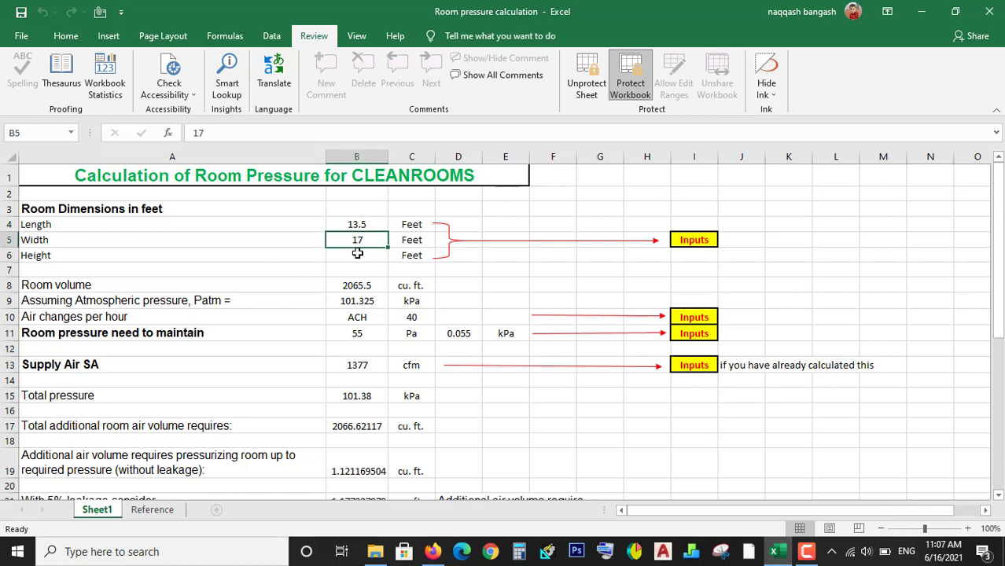
pyautogui.click(355, 253)
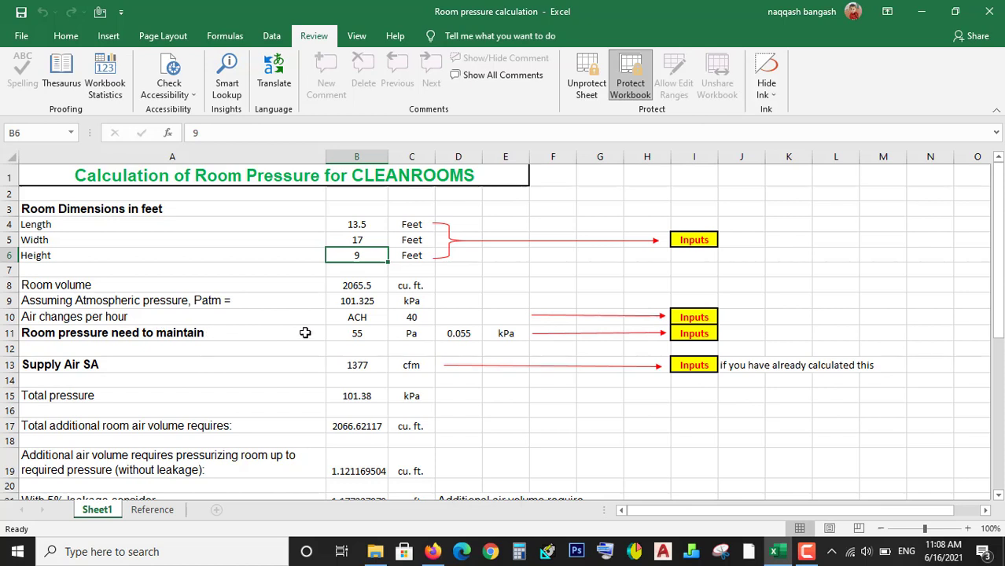
pyautogui.click(358, 333)
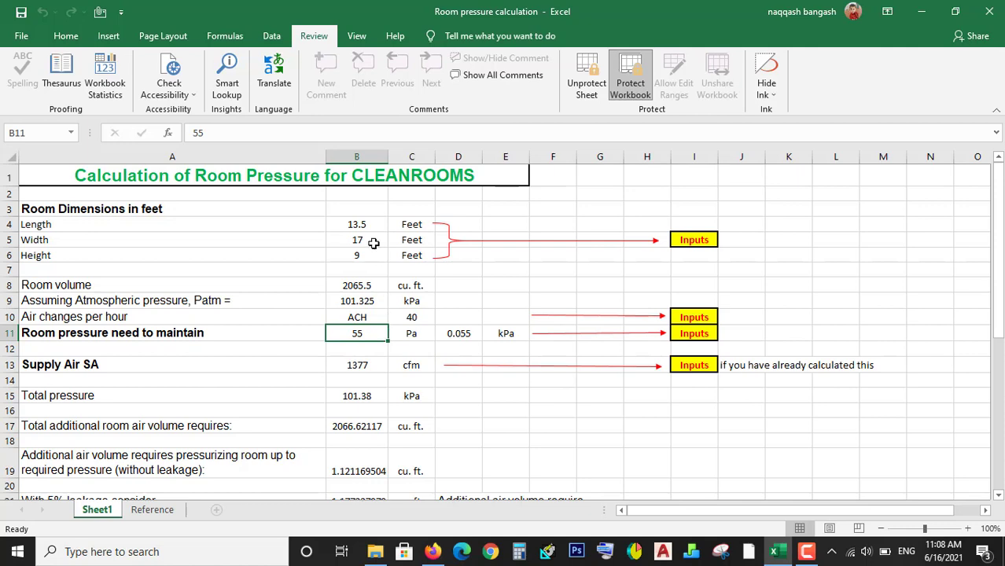
pyautogui.scroll(-1, 376, 370)
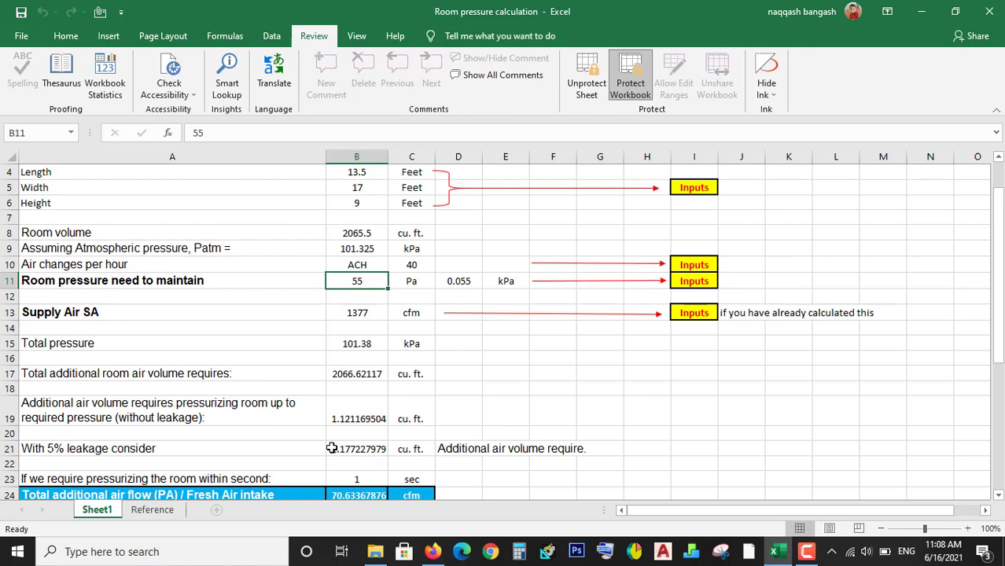
# Step: Read through the worked room pressure calculation on the Reference sheet, down to the final airflow diagram
pyautogui.click(157, 517)
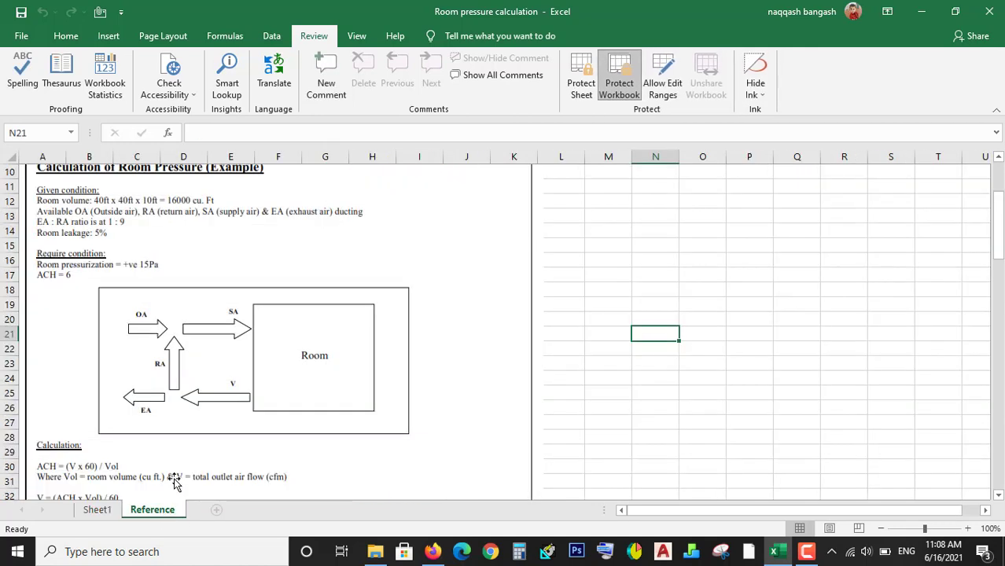
pyautogui.scroll(-2, 182, 289)
pyautogui.scroll(-10, 182, 289)
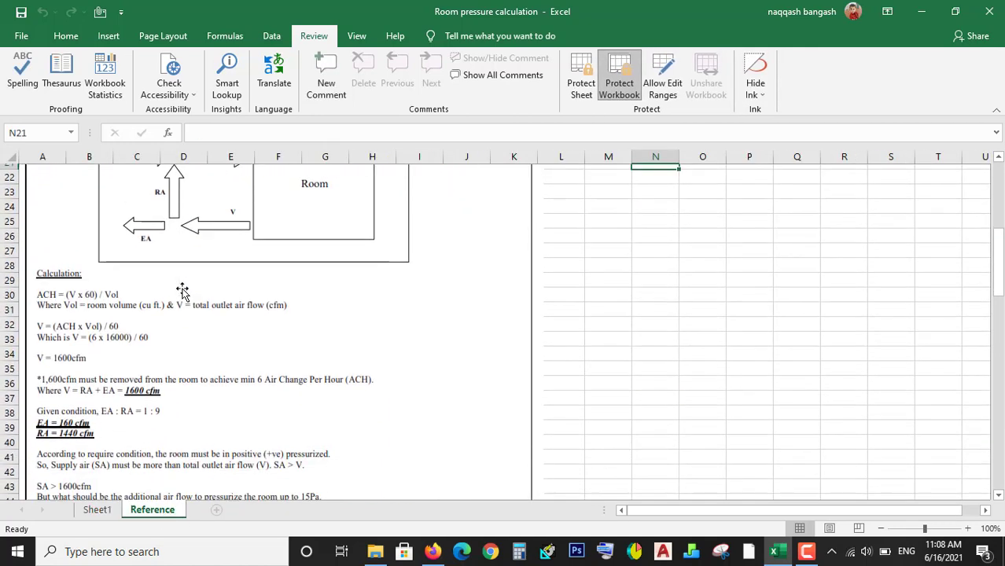
pyautogui.scroll(-2, 182, 291)
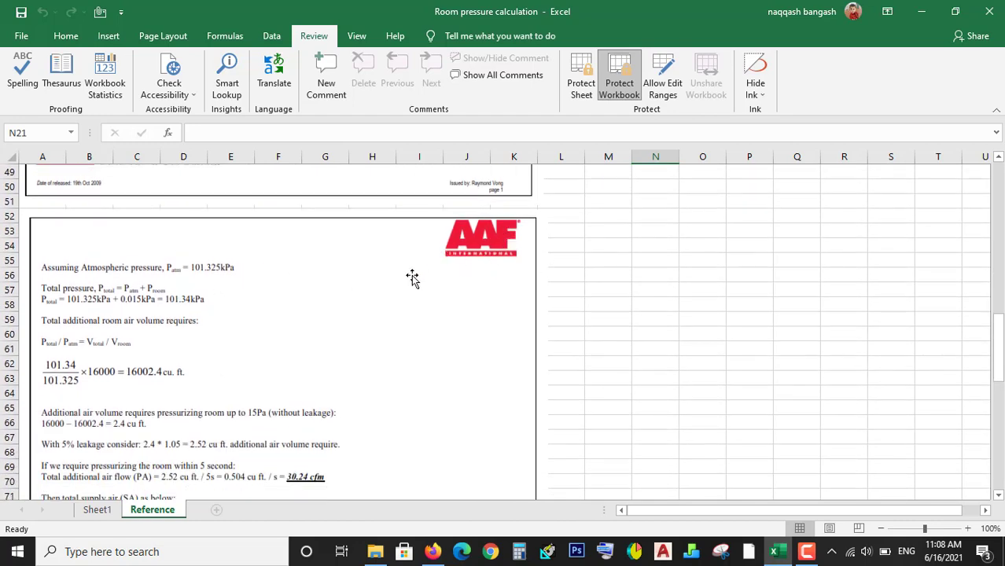
pyautogui.scroll(-3, 199, 326)
pyautogui.scroll(-2, 199, 326)
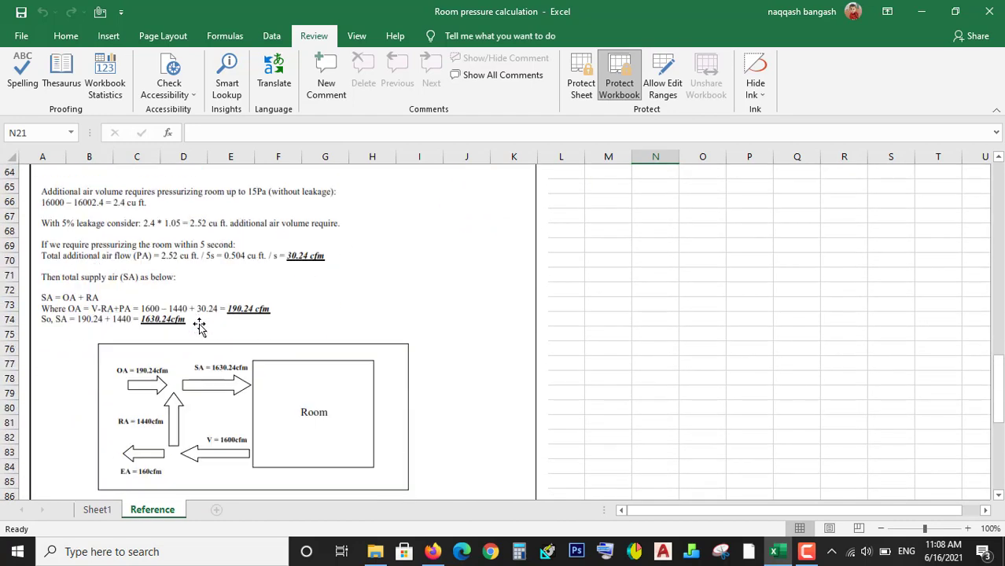
pyautogui.scroll(-1, 199, 326)
pyautogui.scroll(-5, 199, 325)
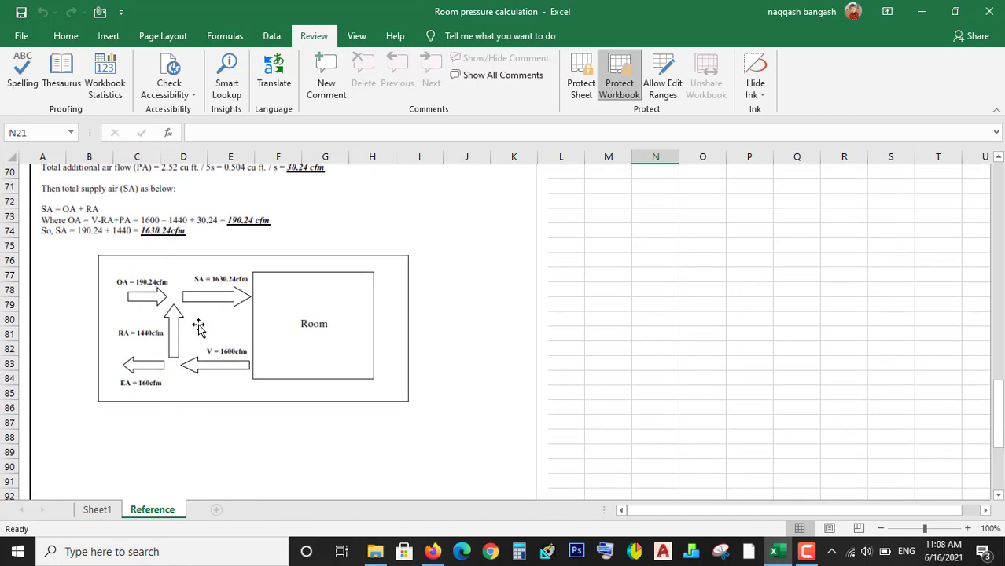
# Step: Return to Sheet1 and inspect the formula for the additional air volume required without leakage
pyautogui.click(91, 509)
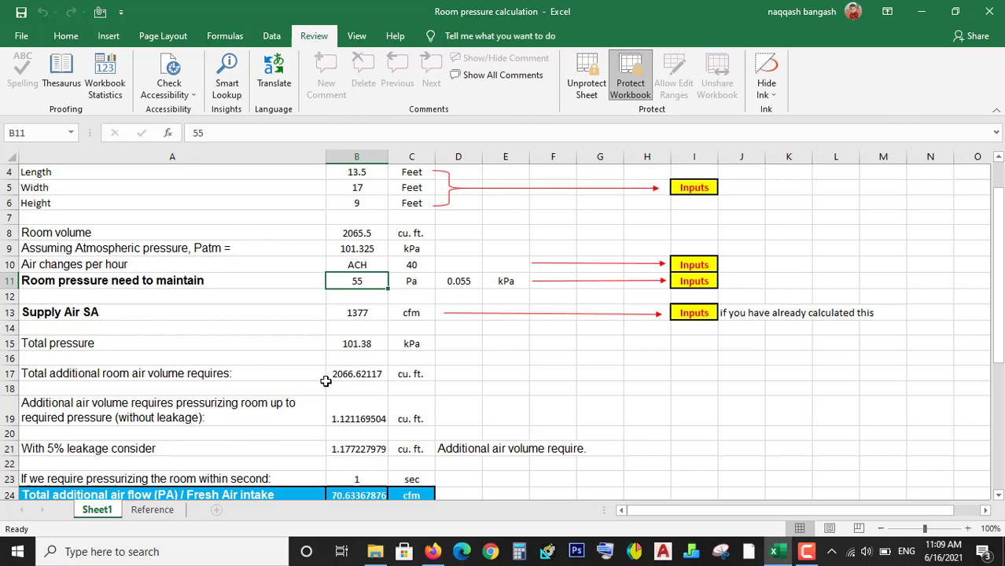
pyautogui.scroll(-1, 326, 381)
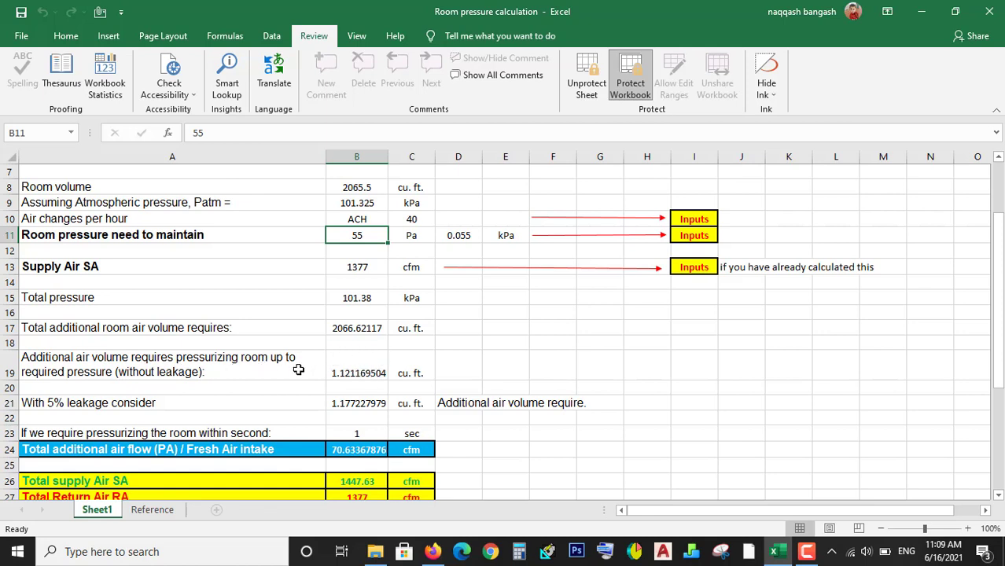
pyautogui.click(346, 367)
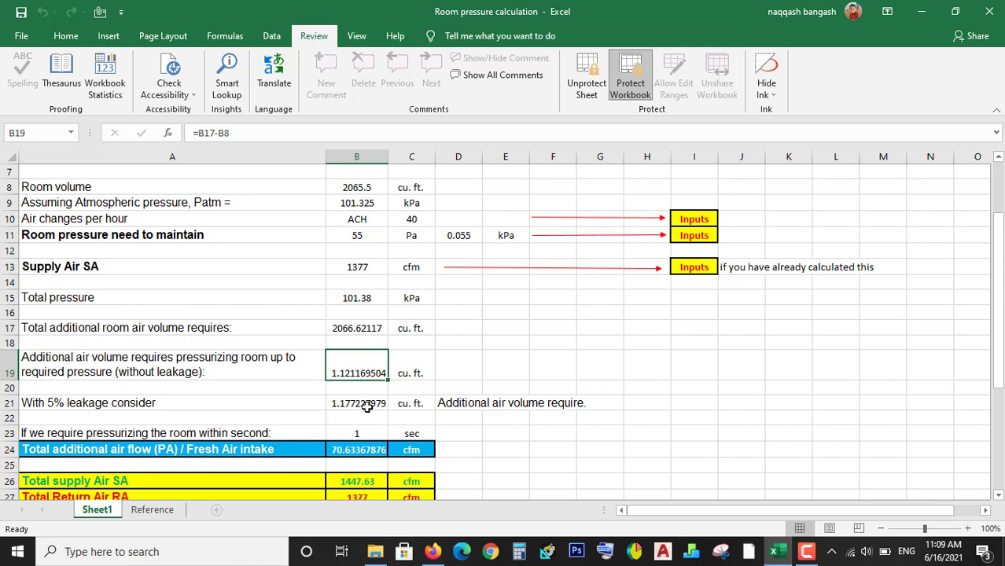
# Step: Examine the pressurizing time in seconds and the total additional air flow / fresh air intake row on Sheet1
pyautogui.scroll(-1, 367, 406)
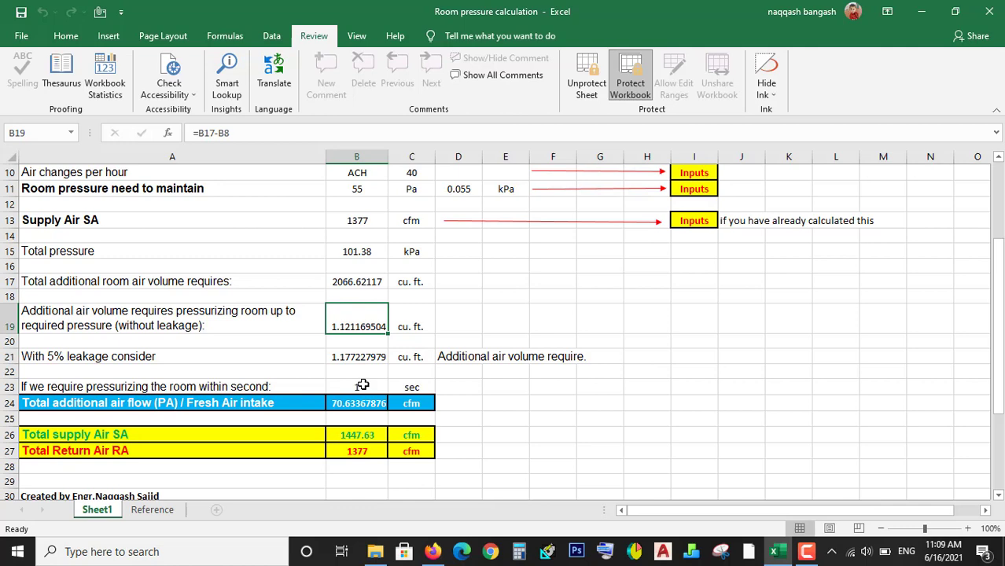
pyautogui.scroll(3, 362, 384)
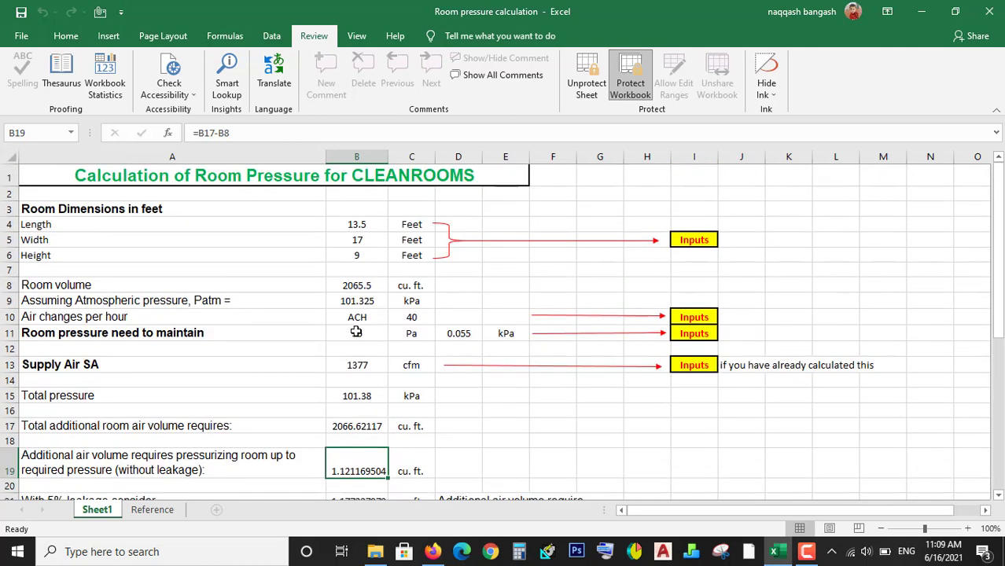
pyautogui.scroll(-2, 350, 335)
pyautogui.scroll(-1, 350, 334)
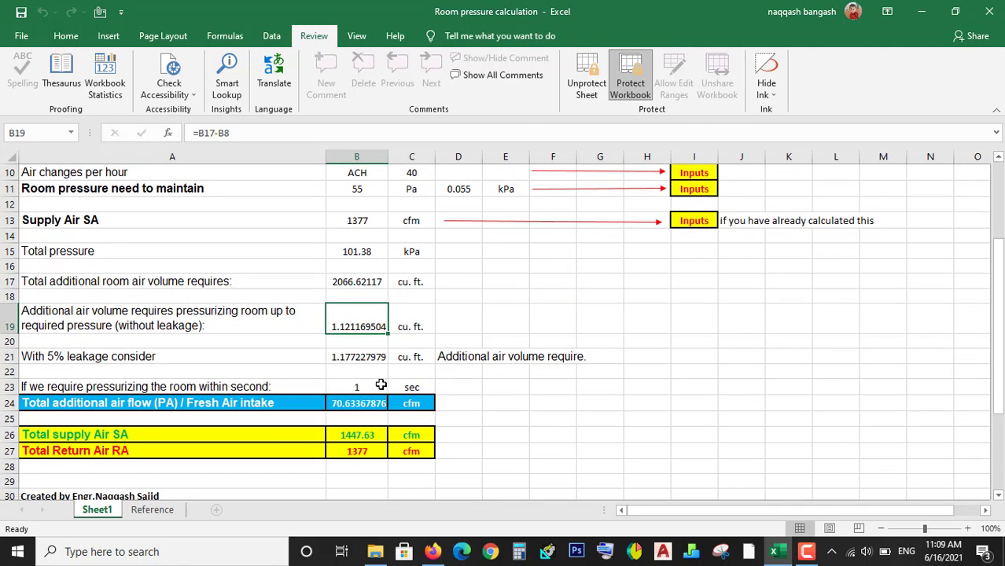
pyautogui.click(369, 386)
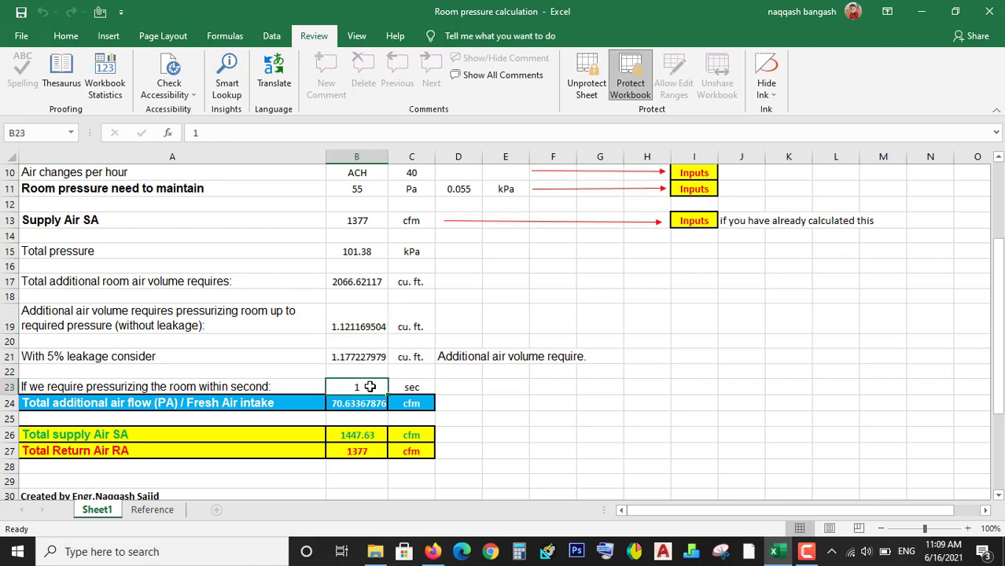
pyautogui.scroll(1, 370, 386)
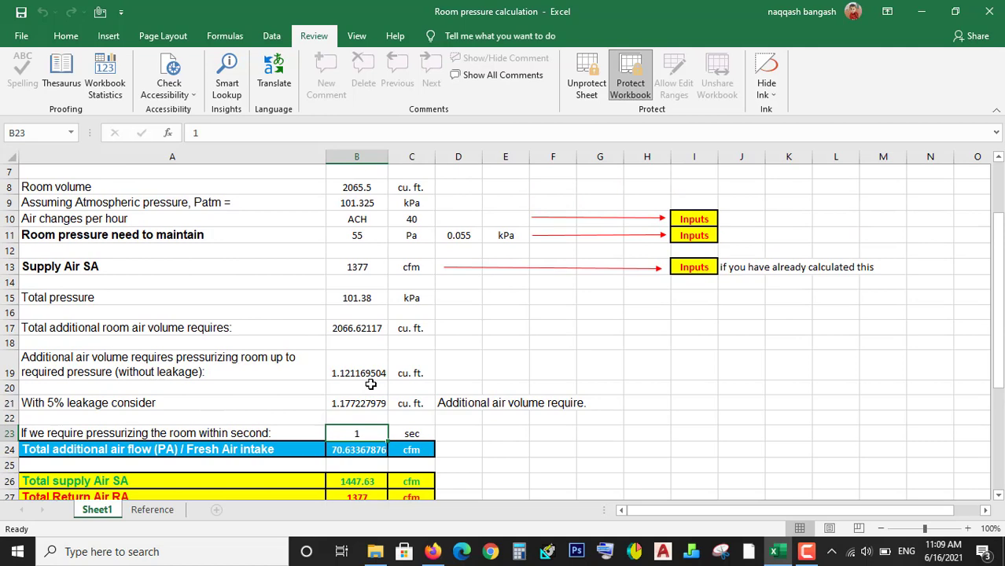
pyautogui.scroll(-1, 440, 377)
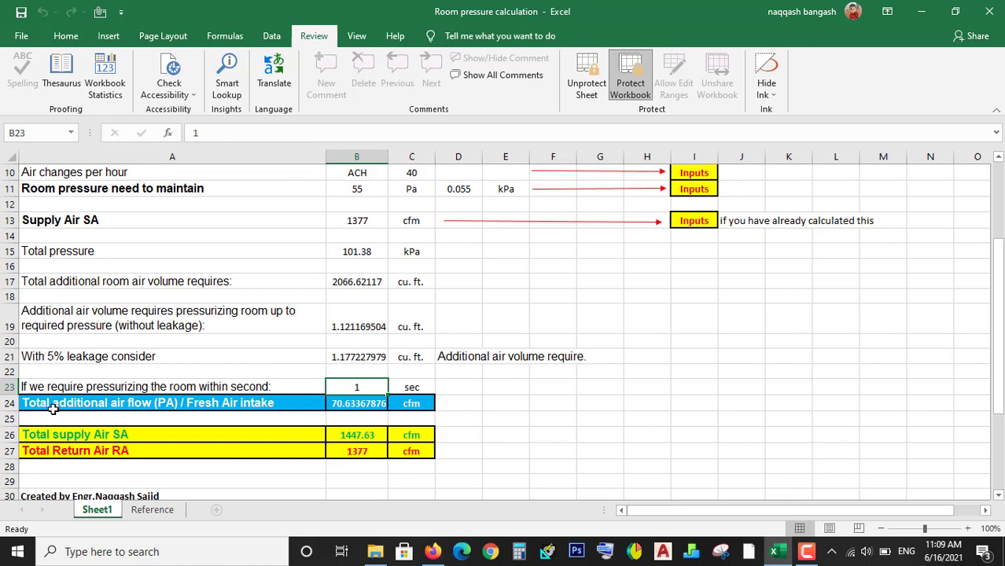
pyautogui.scroll(1, 424, 354)
pyautogui.scroll(-2, 224, 377)
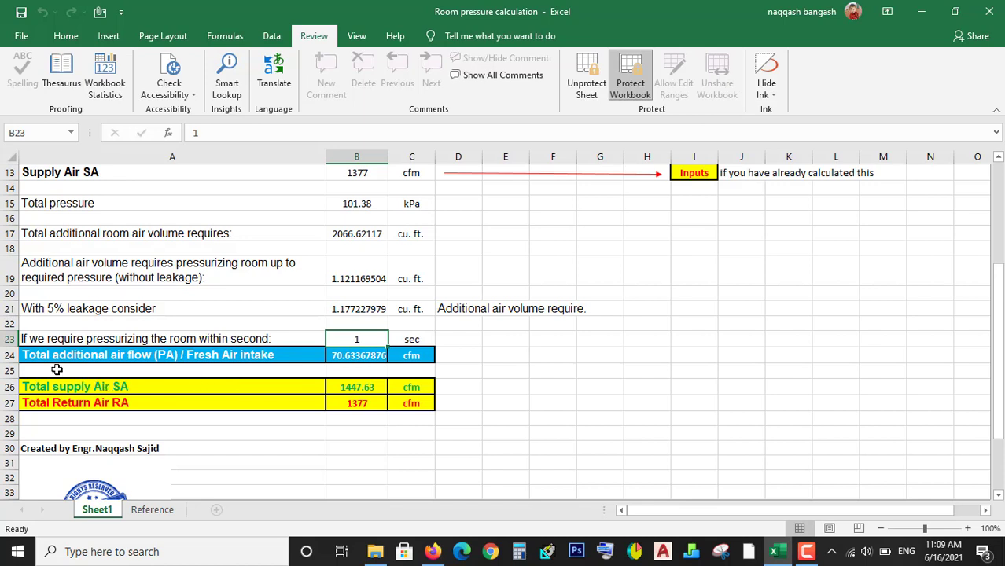
# Step: Inspect the total supply air and total return air formulas, along with the air changes per hour input
pyautogui.click(375, 389)
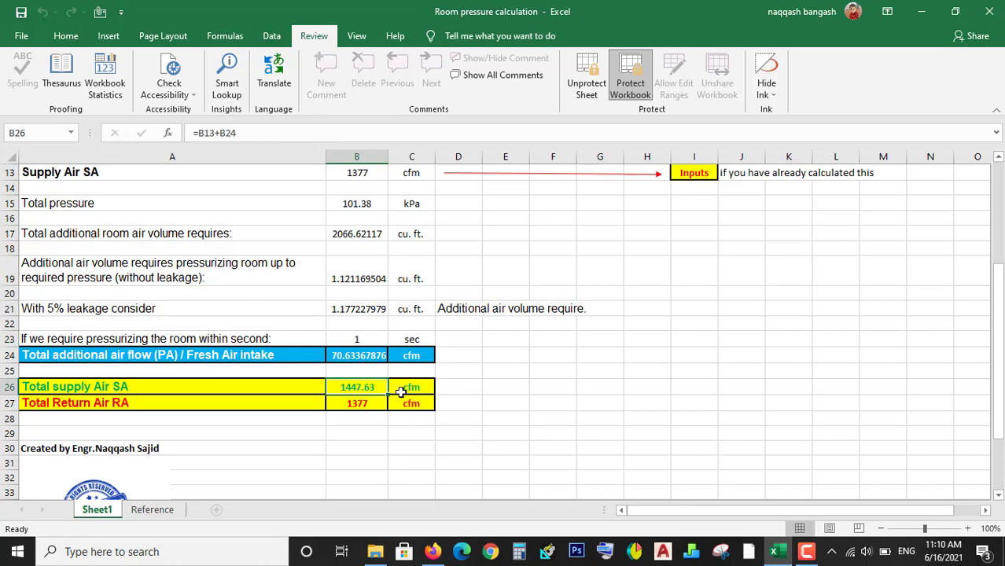
pyautogui.scroll(4, 401, 391)
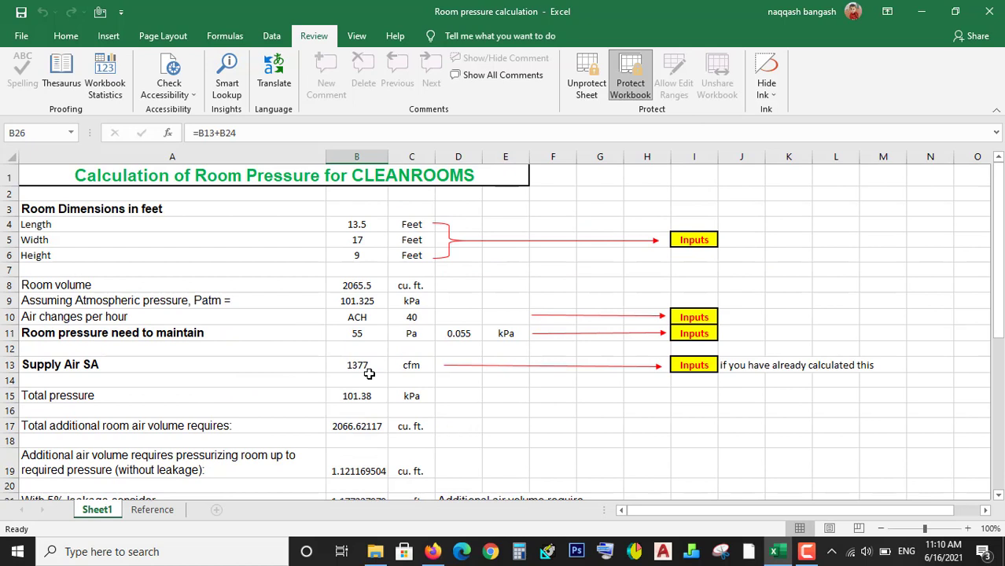
pyautogui.click(408, 318)
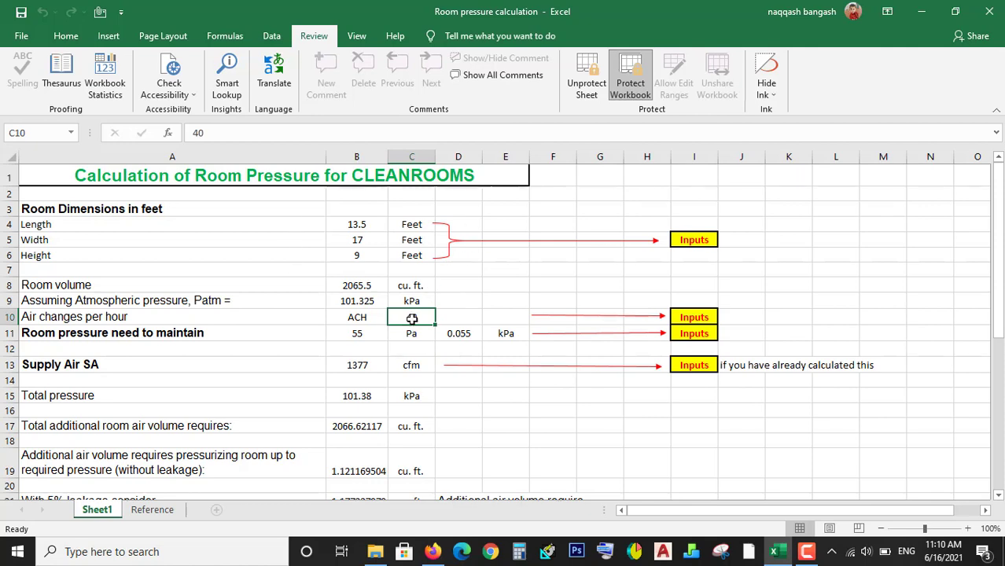
pyautogui.scroll(-5, 411, 319)
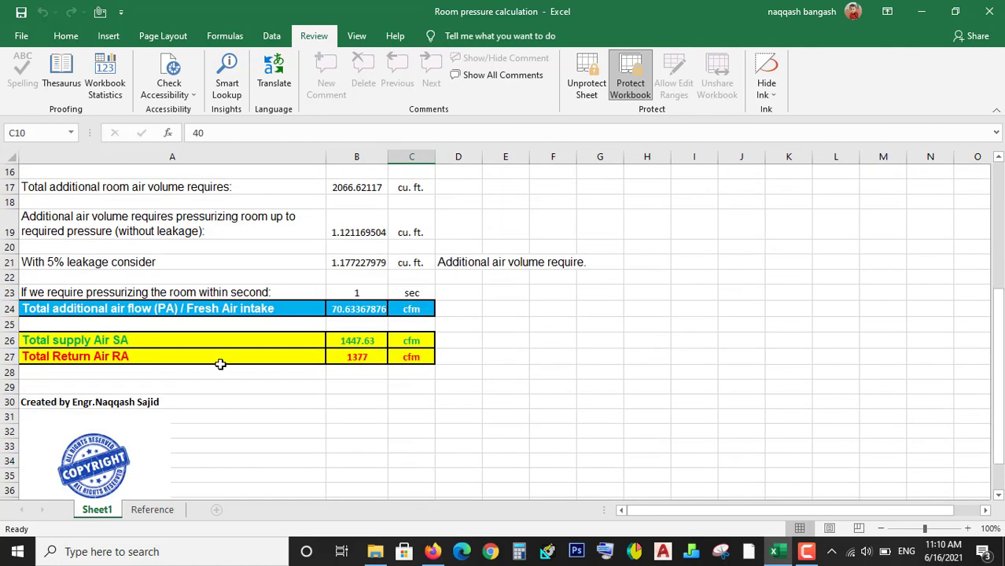
pyautogui.click(372, 358)
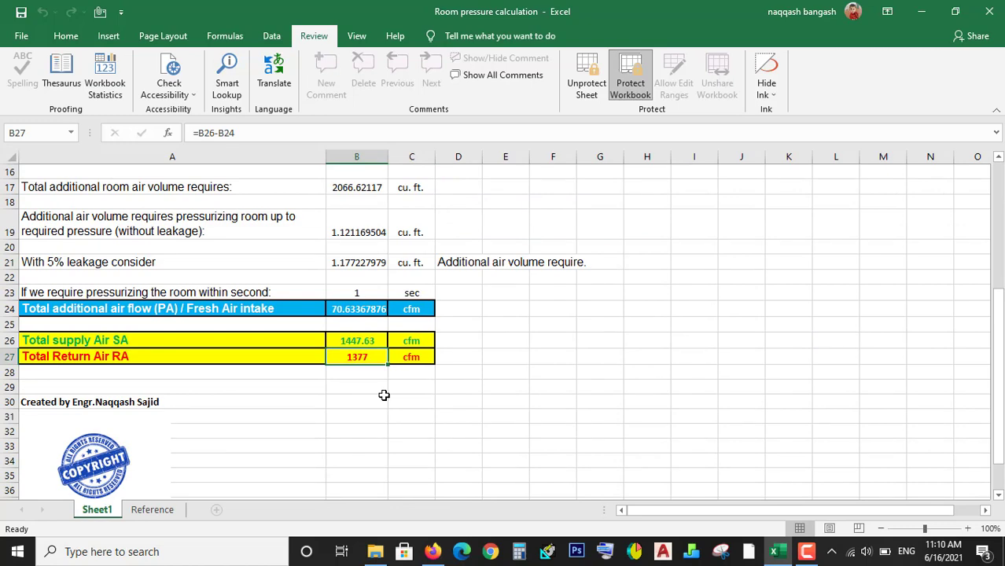
# Step: Compare the air changes, required pressure and supply air inputs with the resulting fresh, supply and return air flows
pyautogui.scroll(4, 383, 395)
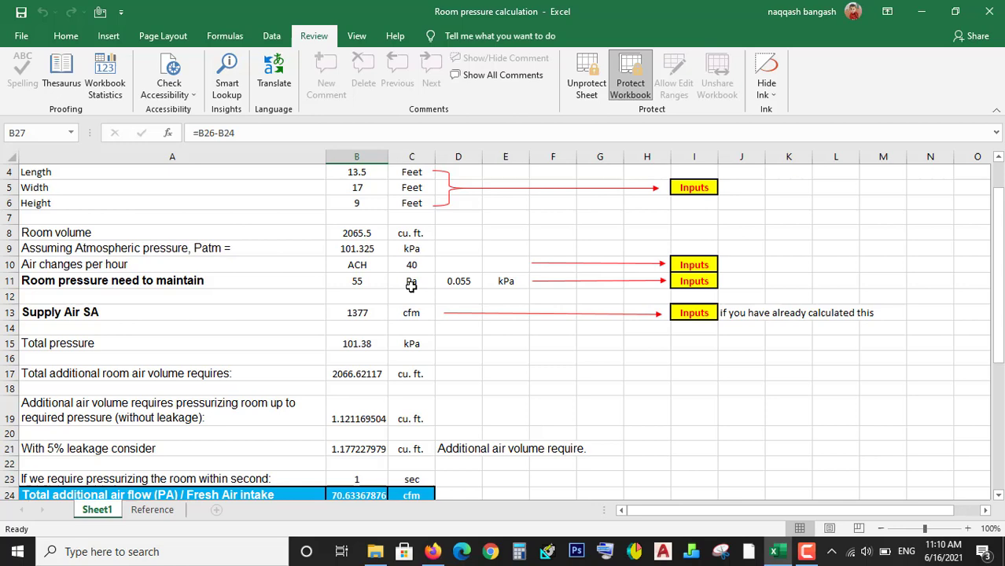
pyautogui.scroll(-3, 368, 306)
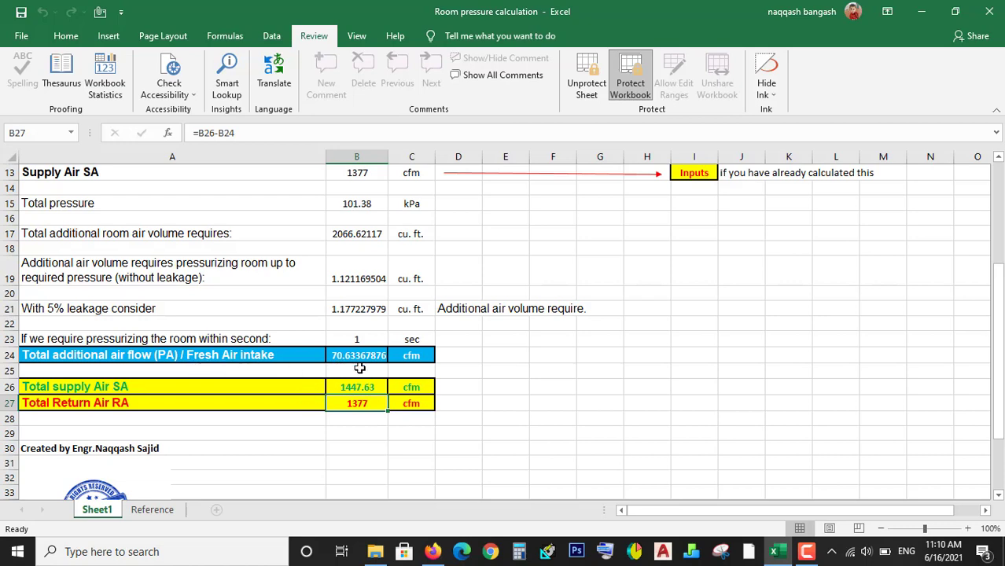
pyautogui.scroll(2, 398, 404)
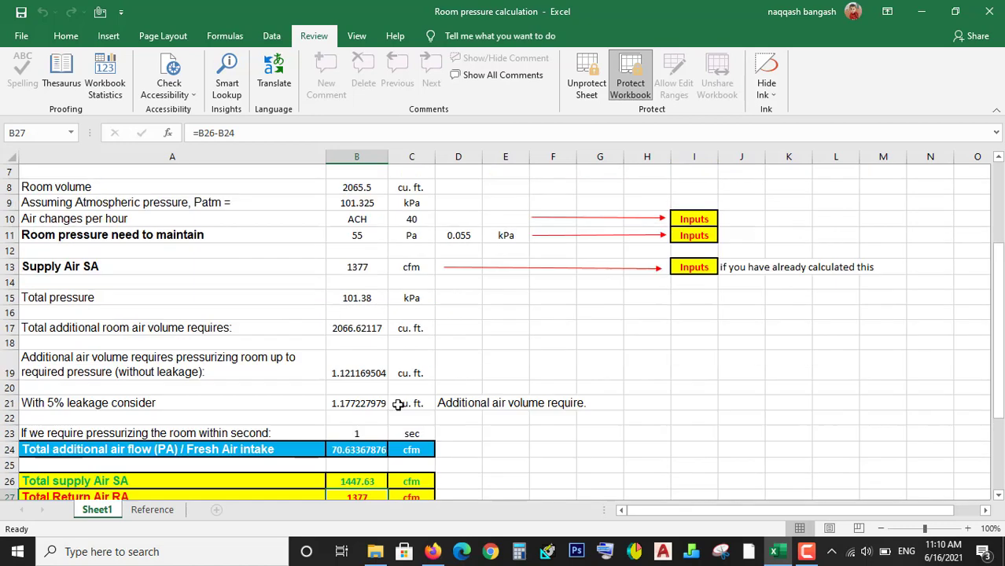
pyautogui.scroll(1, 398, 403)
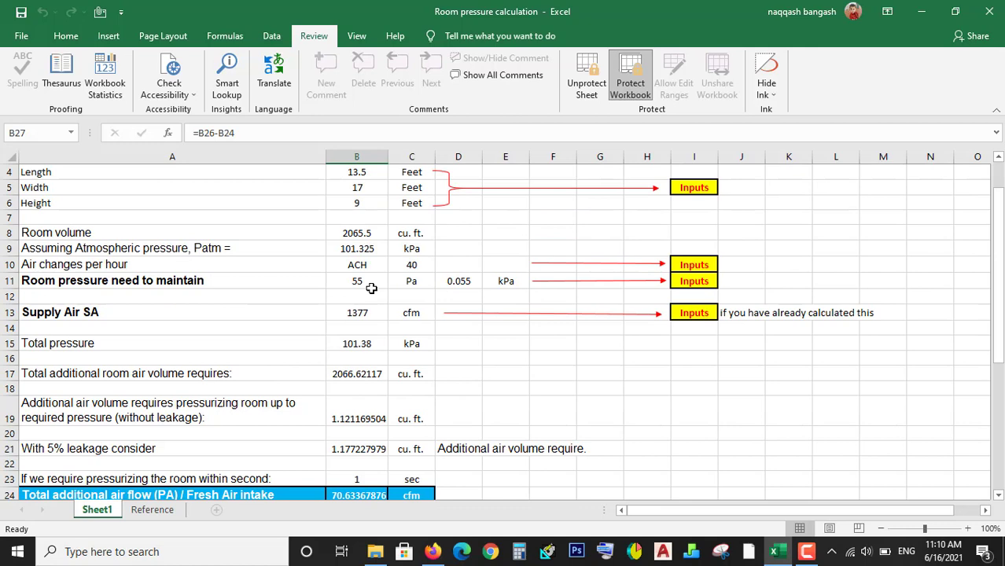
pyautogui.scroll(1, 354, 310)
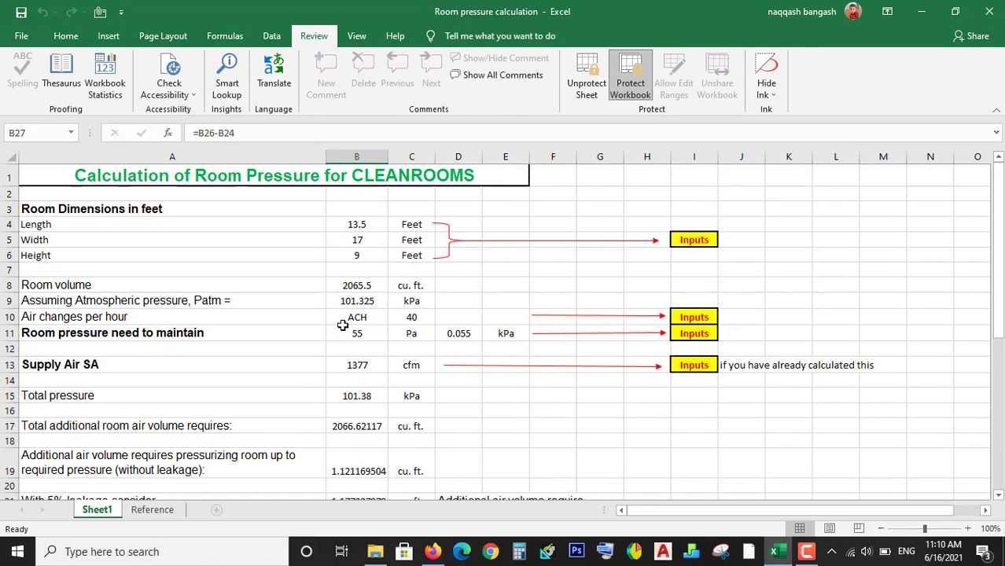
# Step: Review the Sheet1 input rows and inspect the Supply Air SA formula in B13 alongside the resulting air flows
pyautogui.scroll(-4, 343, 325)
pyautogui.scroll(4, 343, 324)
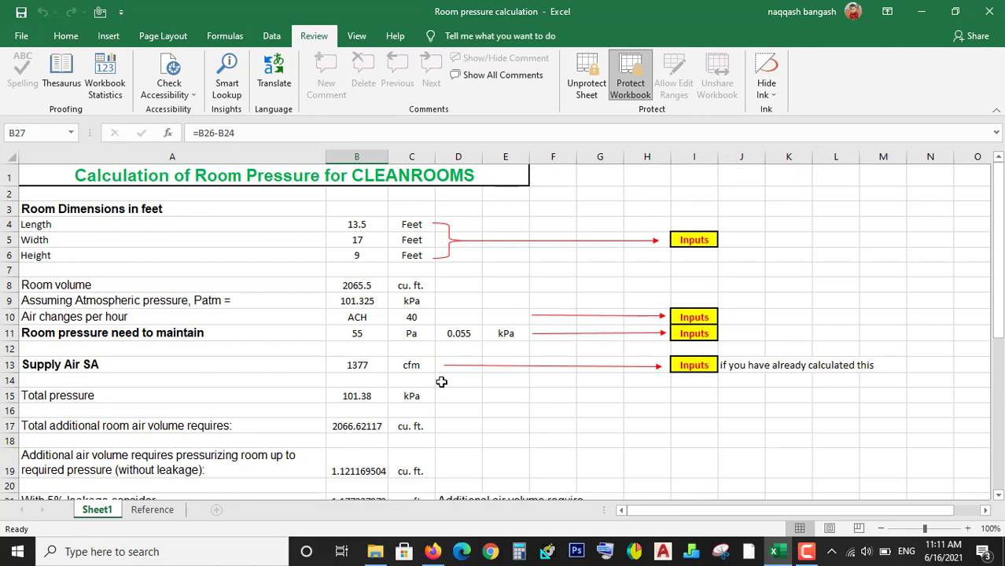
pyautogui.scroll(-3, 442, 381)
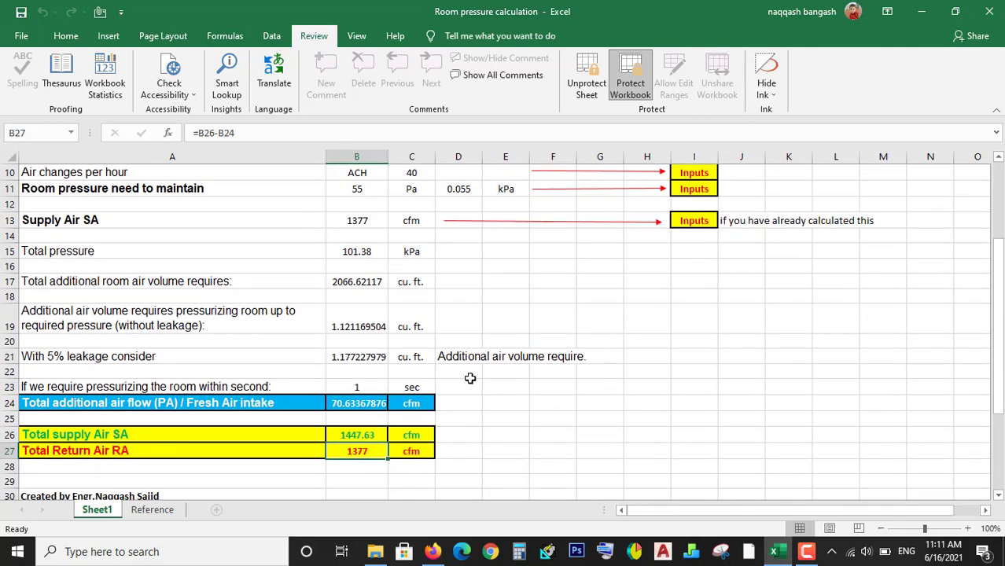
pyautogui.scroll(2, 347, 404)
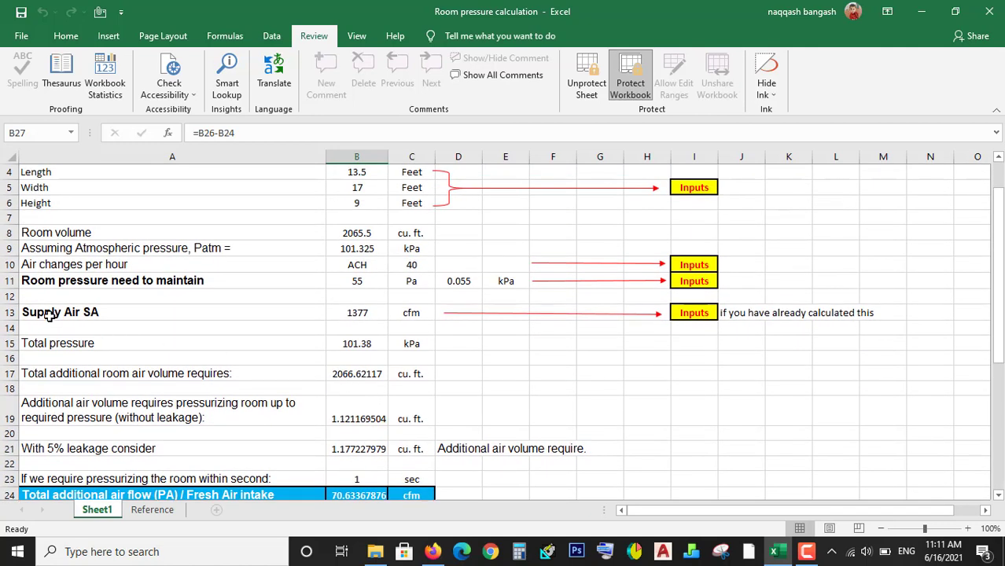
pyautogui.click(353, 313)
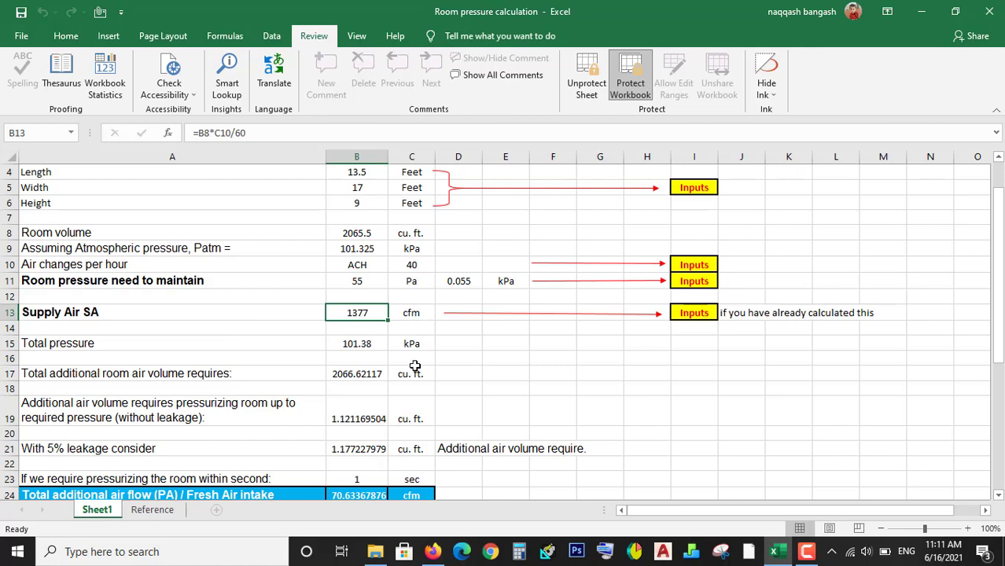
pyautogui.scroll(-2, 415, 364)
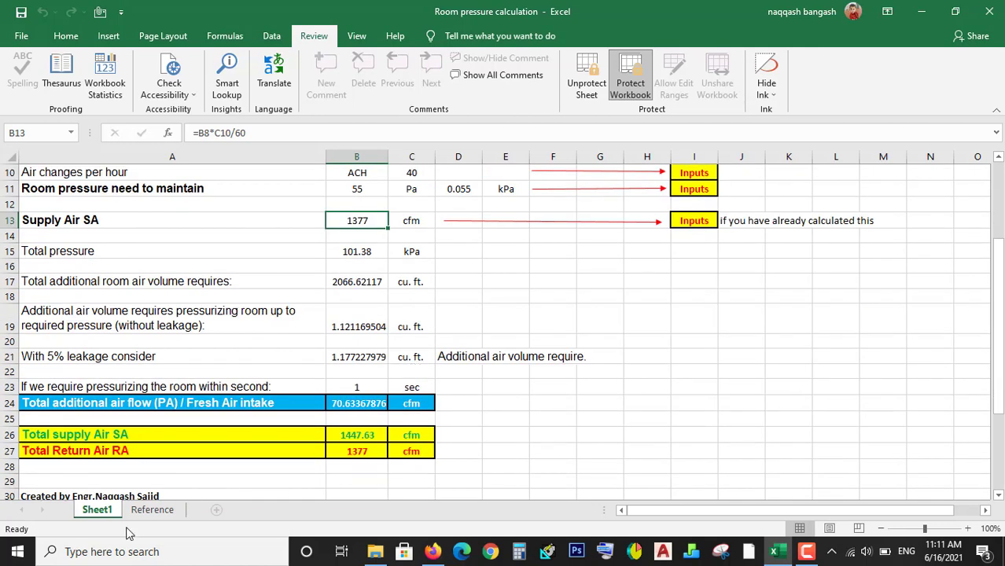
# Step: Examine the outlet, exhaust and return air calculations on the Reference sheet, and return to Sheet1 for comparison
pyautogui.click(151, 510)
pyautogui.scroll(8, 291, 399)
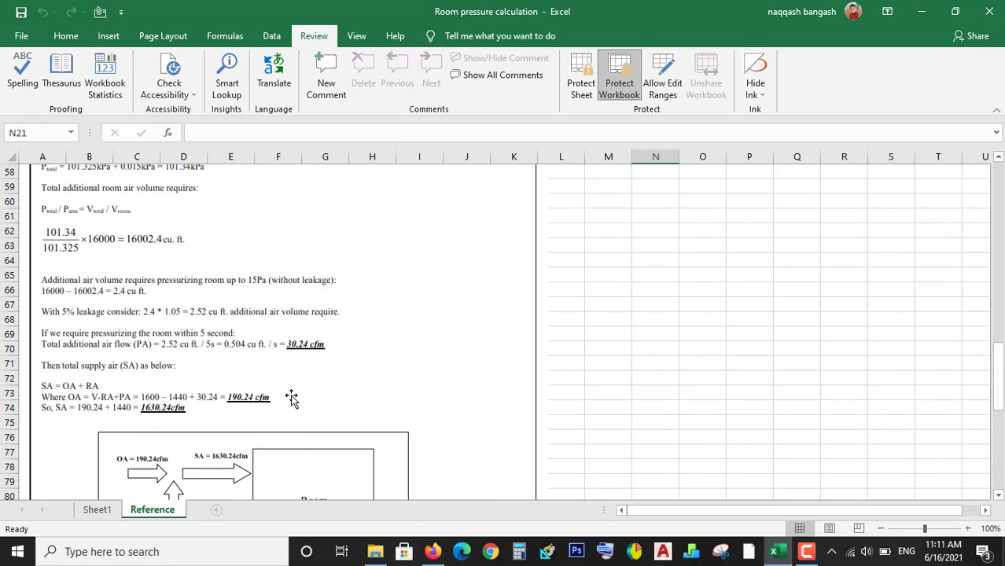
pyautogui.scroll(9, 290, 400)
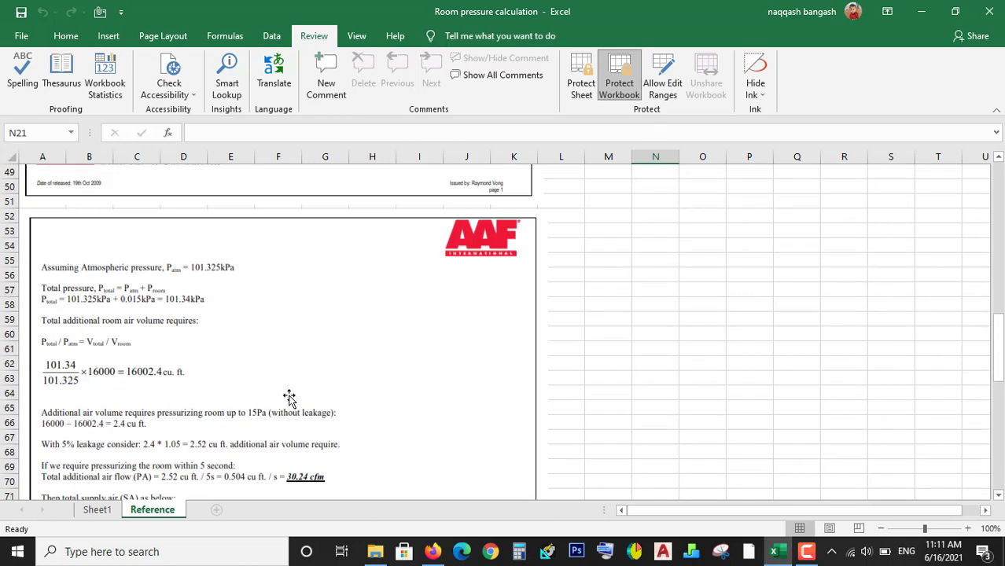
pyautogui.scroll(1, 289, 399)
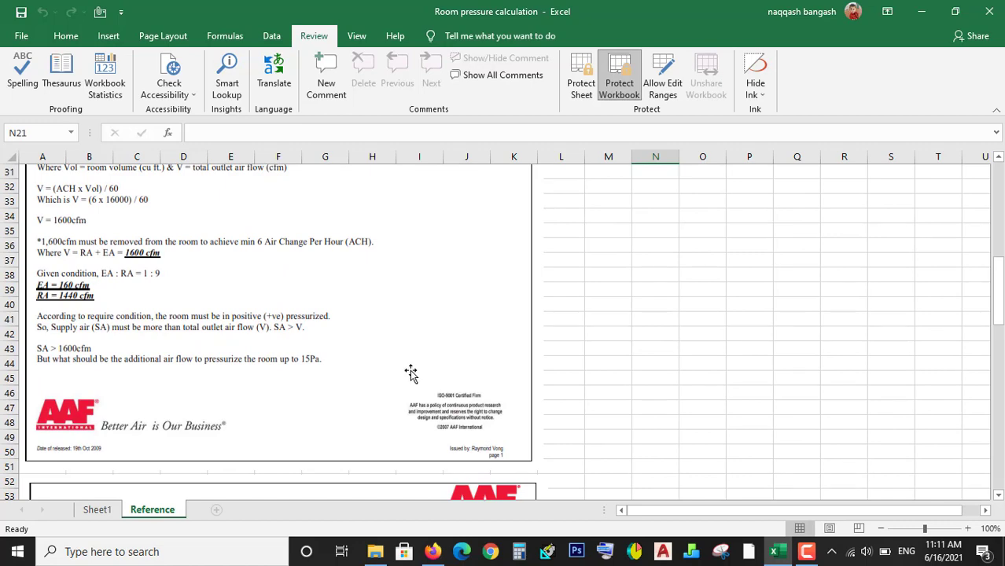
pyautogui.click(97, 509)
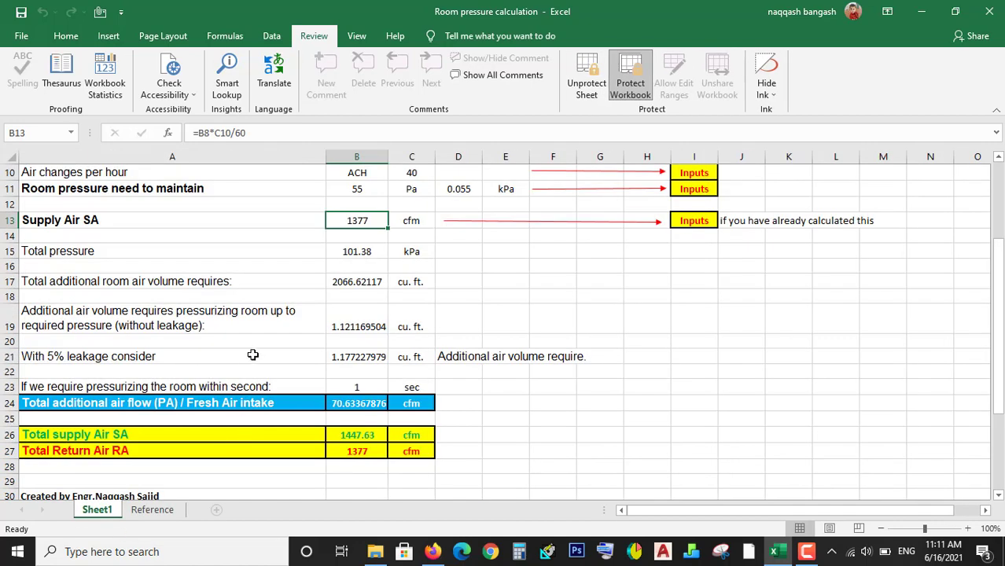
# Step: Examine the room airflow diagram and the total supply air calculation on the Reference sheet
pyautogui.click(161, 512)
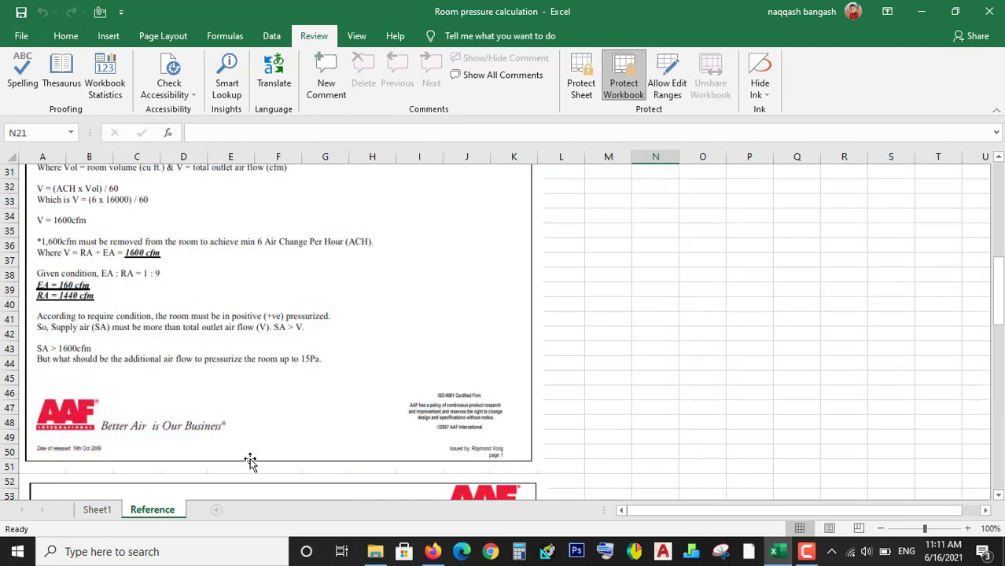
pyautogui.scroll(-10, 303, 405)
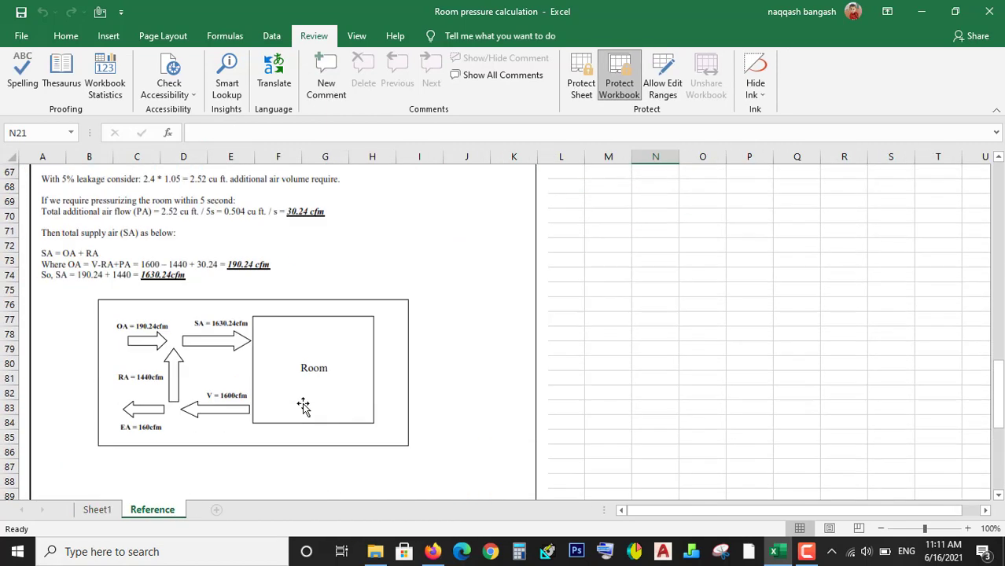
pyautogui.scroll(-4, 304, 406)
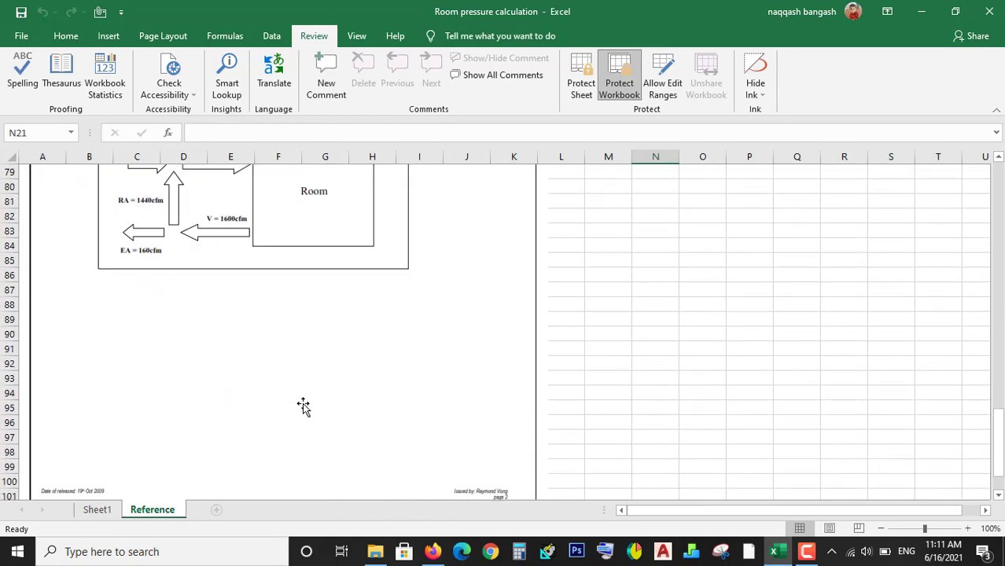
pyautogui.scroll(3, 304, 406)
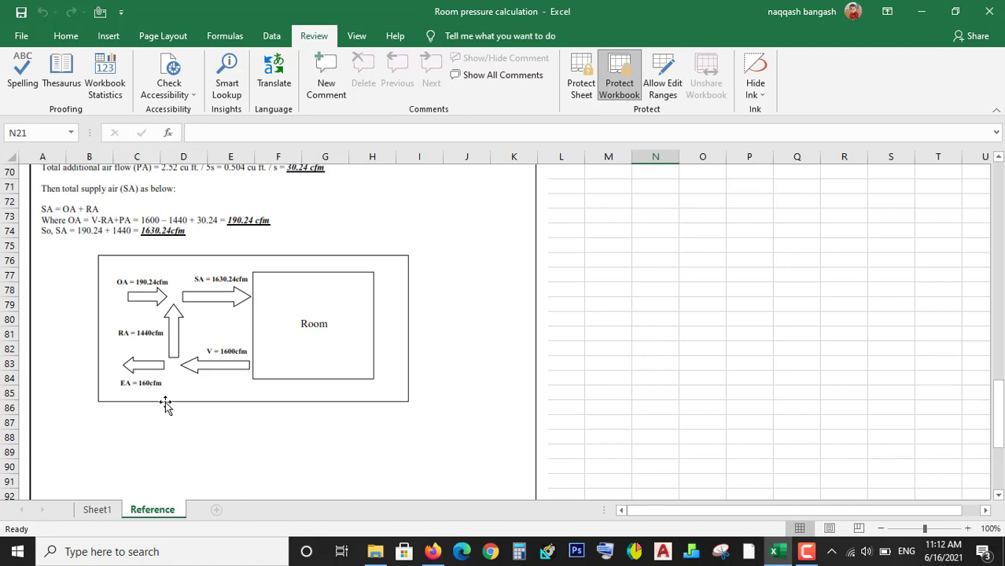
pyautogui.scroll(2, 165, 405)
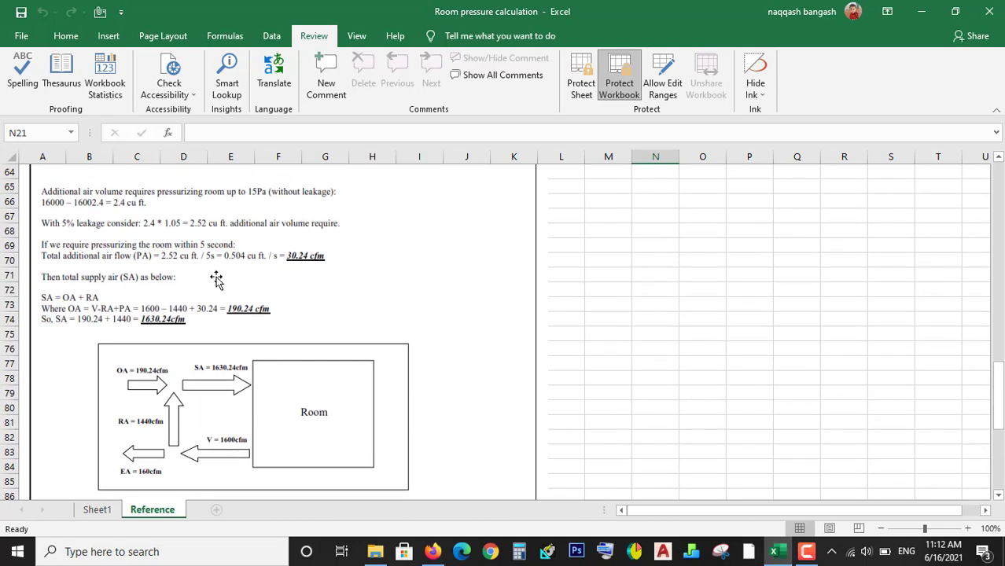
# Step: Review the reference example's total pressure, additional air volume and 5% leakage calculations above the airflow diagram
pyautogui.scroll(-4, 148, 385)
pyautogui.scroll(4, 177, 393)
pyautogui.scroll(5, 304, 393)
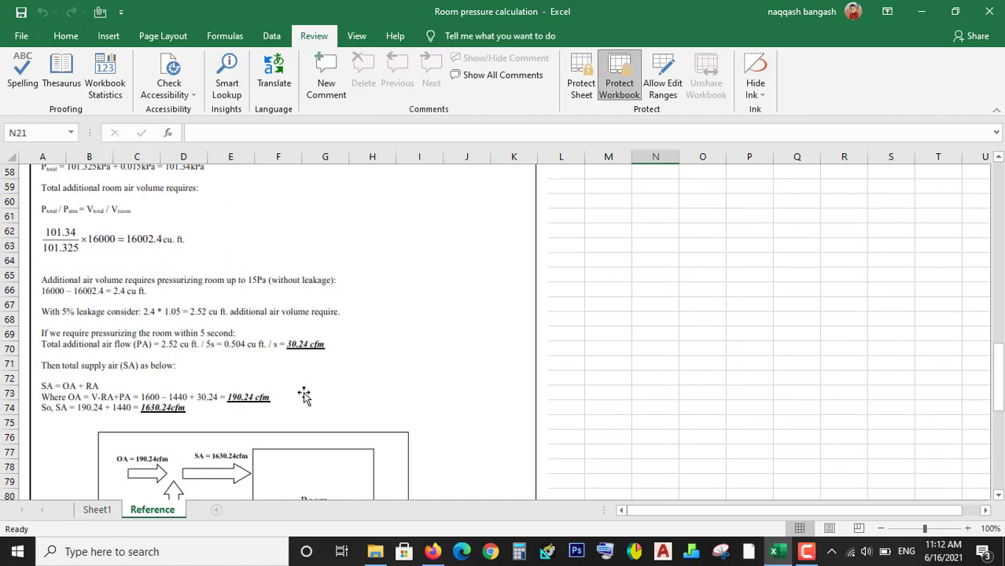
pyautogui.scroll(1, 309, 400)
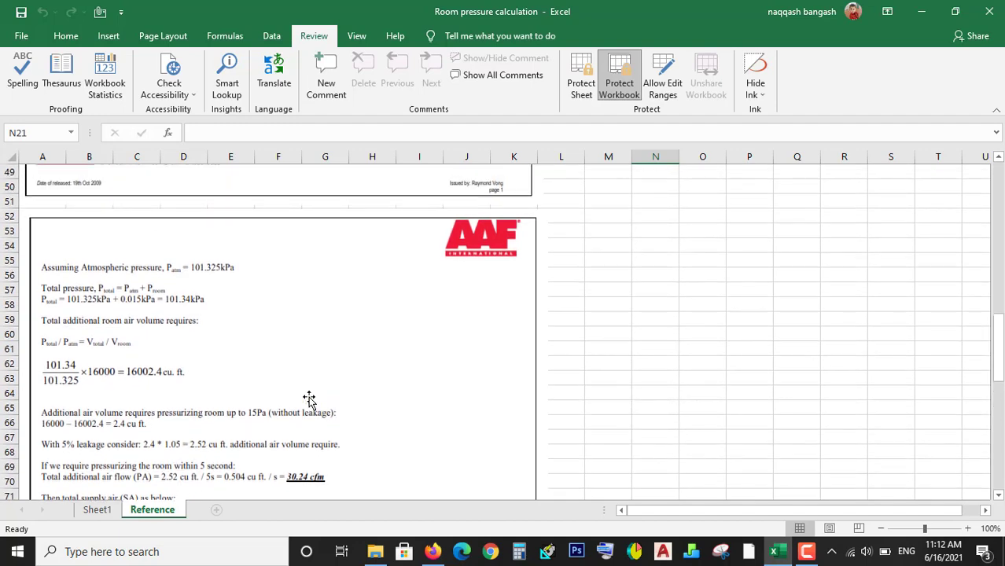